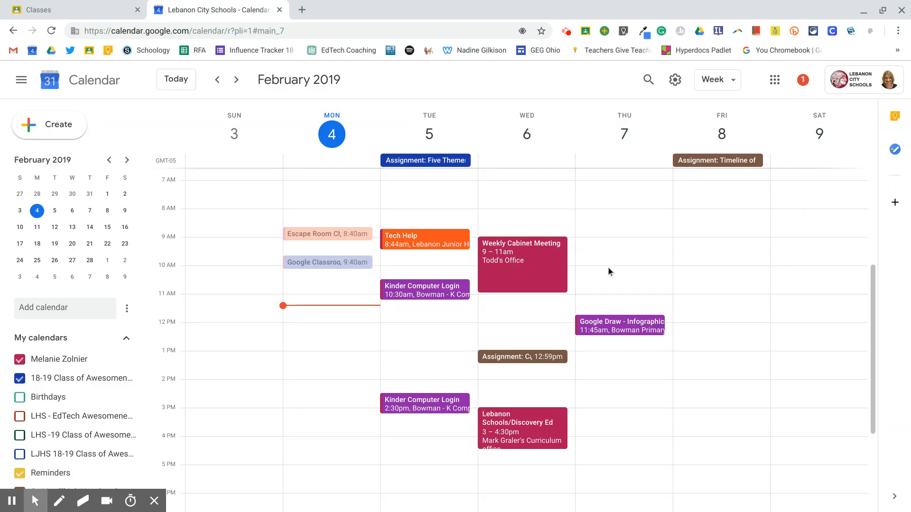
Create a detailed event on Thursday, February 7, 2019 starting at 3:00pm, titled "Lacrosse Practice".
scroll(602, 373, down, 1)
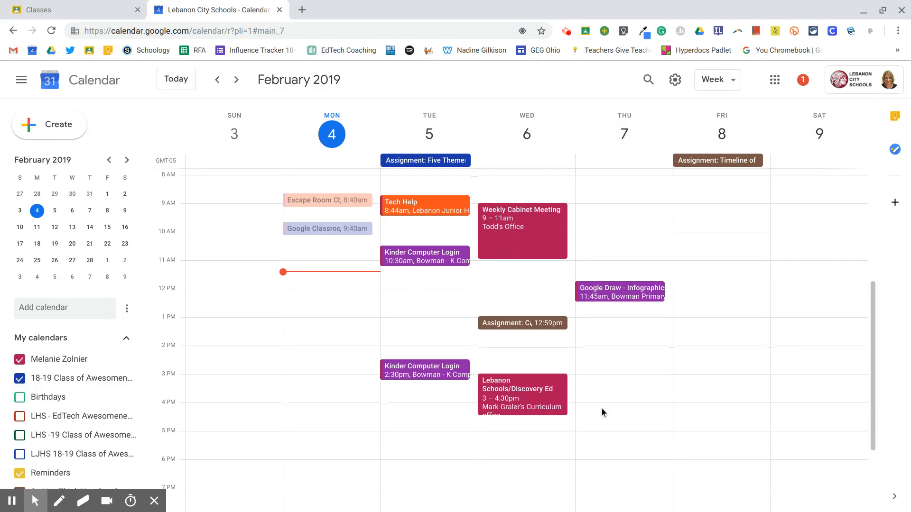
click(588, 385)
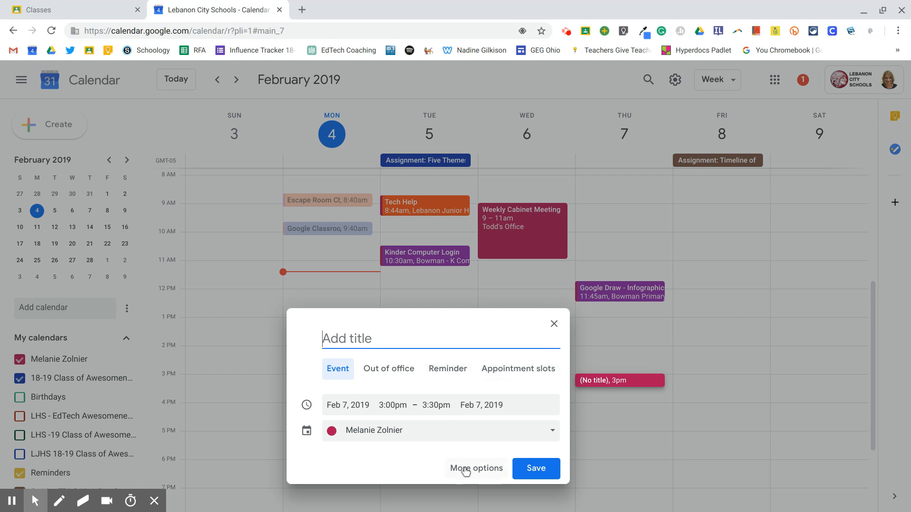
click(446, 460)
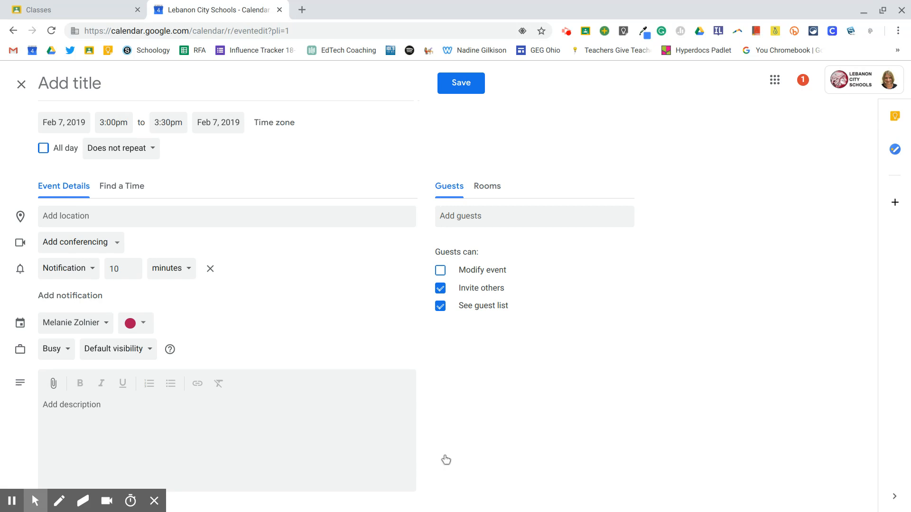
text(La)
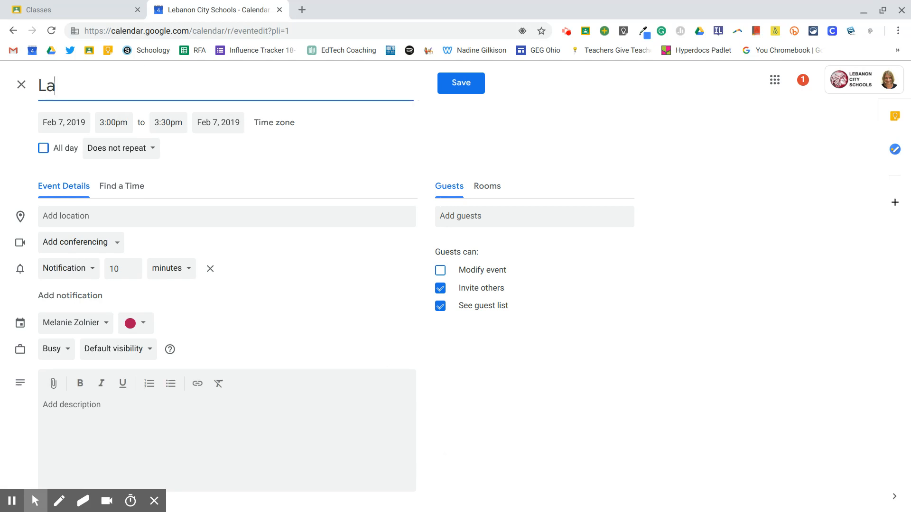
text(crosse Practice)
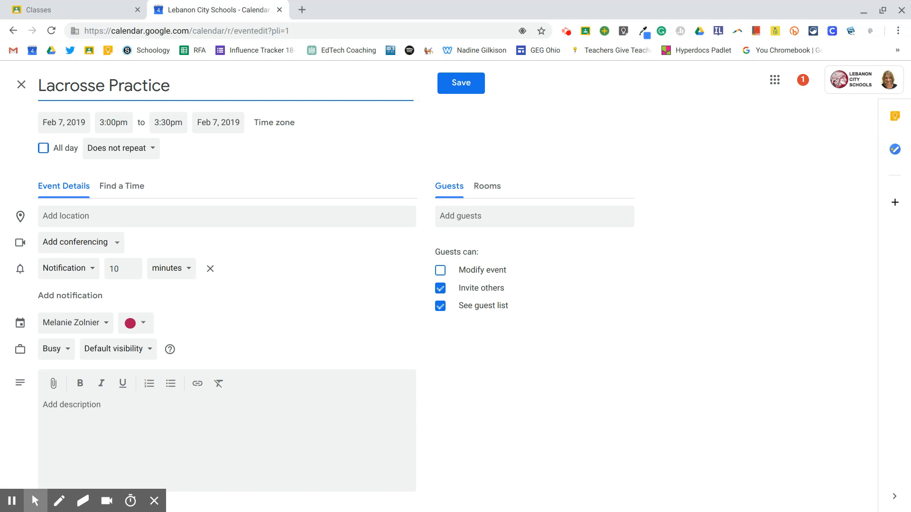
Set the event's end time to 4:00pm and its location to the suggested Lebanon Junior High School.
click(164, 124)
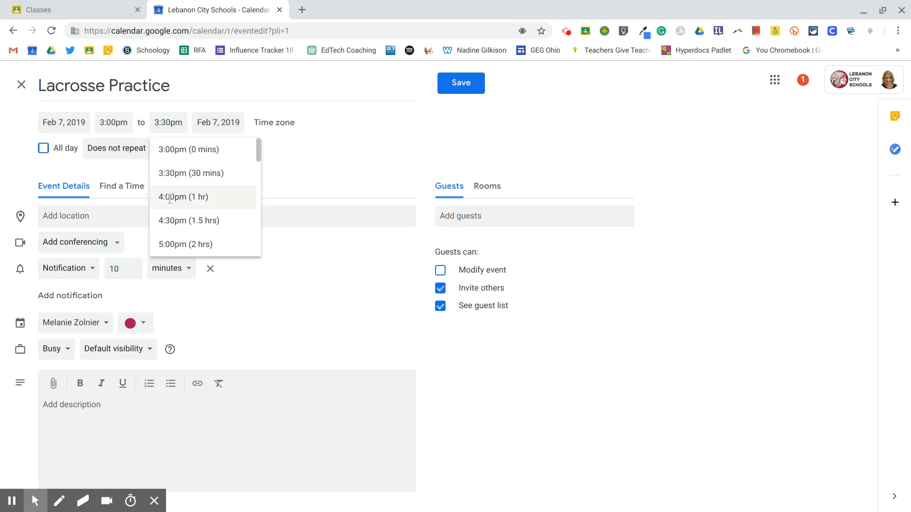
click(170, 197)
click(61, 214)
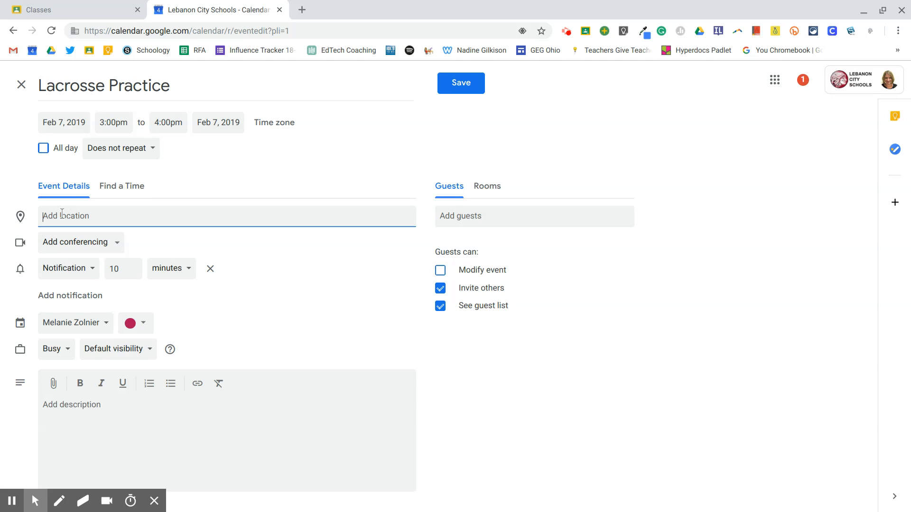
text(Le)
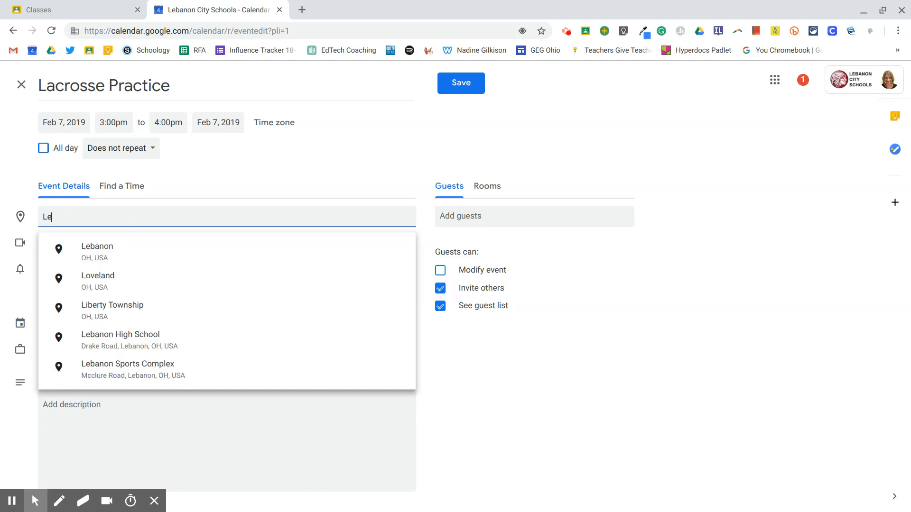
text(banon Jun)
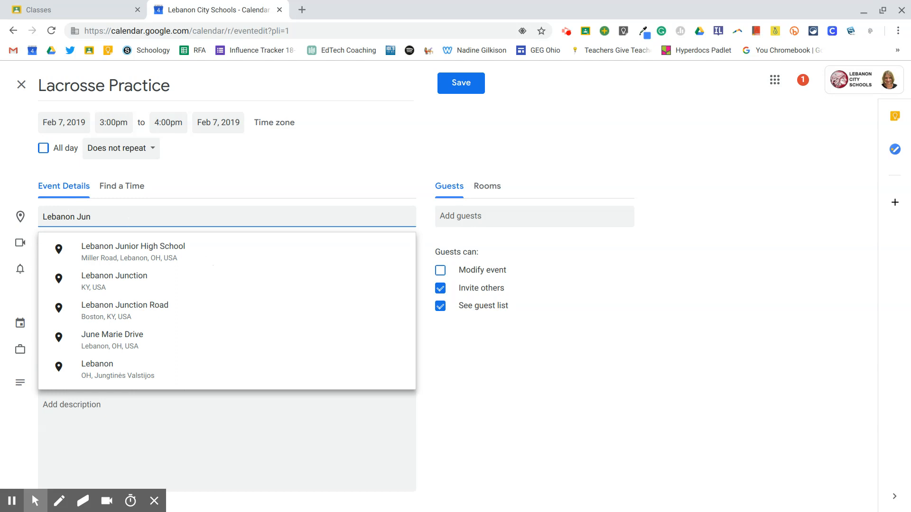
click(107, 252)
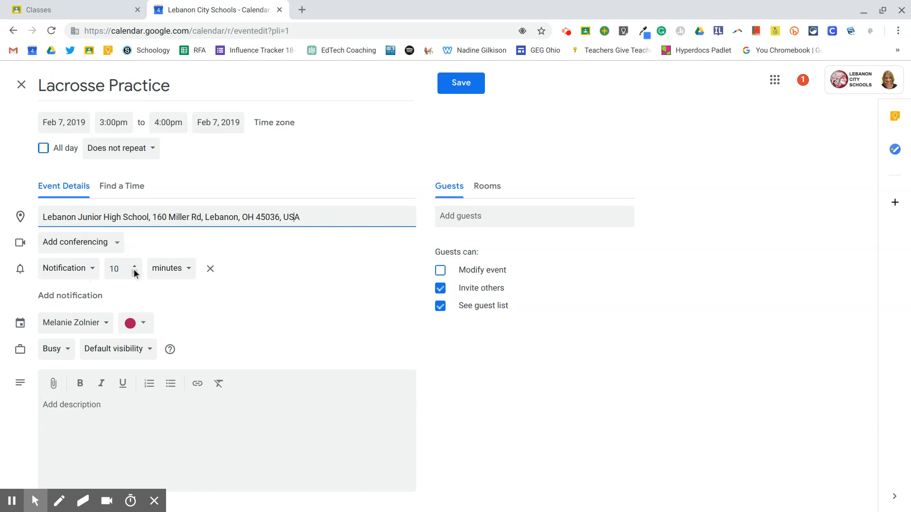
Set the event's notification to 30 minutes before.
click(117, 267)
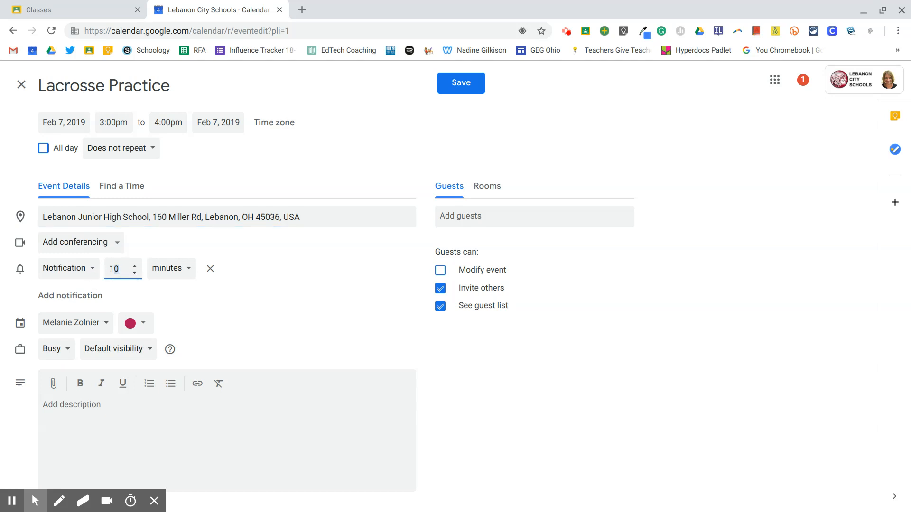
key(BackSpace)
key(BackSpace)
text(30)
Change the event's notification to 1 day before.
click(174, 268)
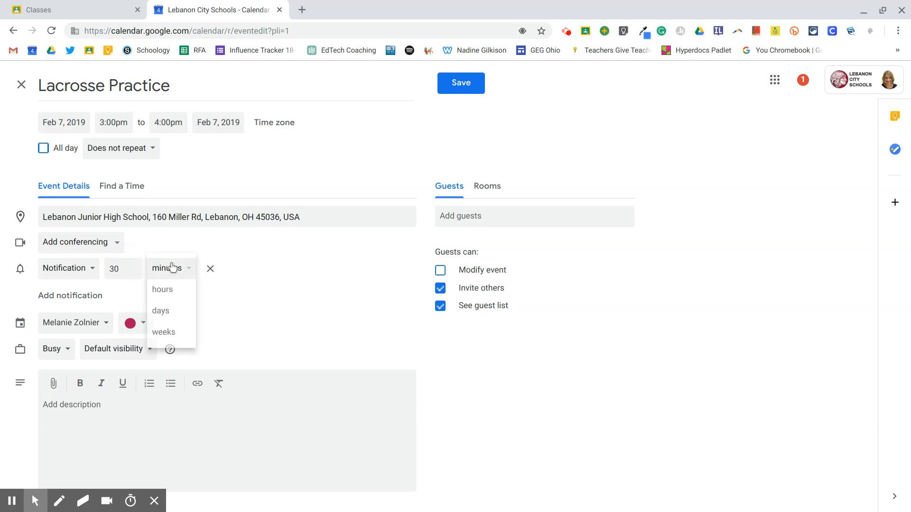
click(167, 309)
drag(128, 268, 99, 269)
text(1)
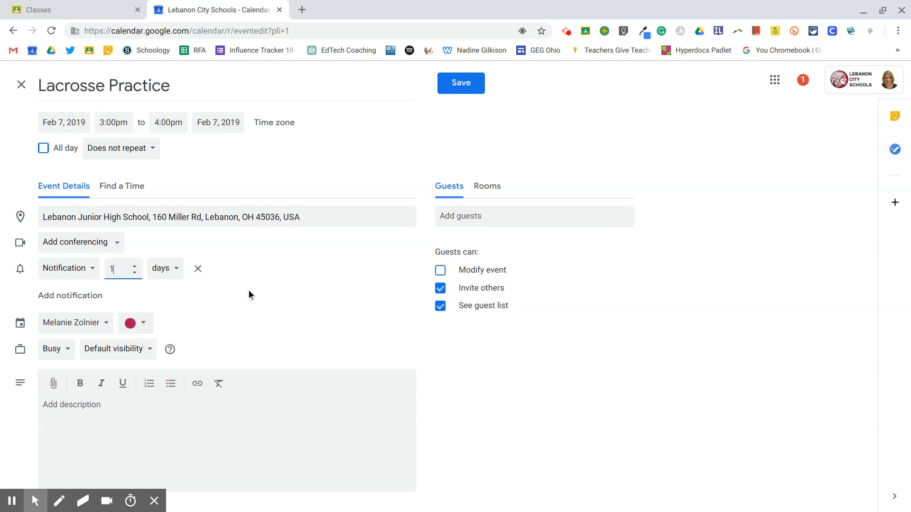
Set the notification back to 30 minutes before the event.
drag(128, 269, 109, 269)
text(30)
click(170, 269)
click(169, 226)
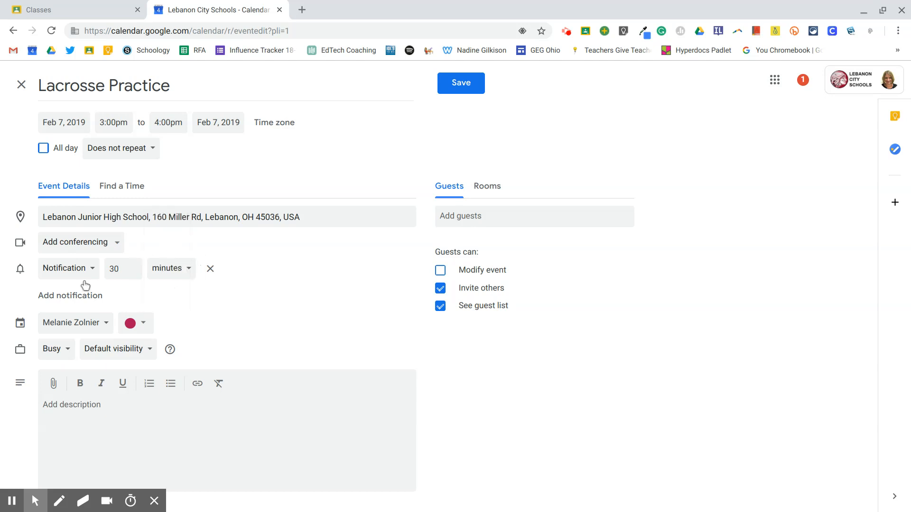
Add a second notification to the event, set to 1 day before.
click(77, 296)
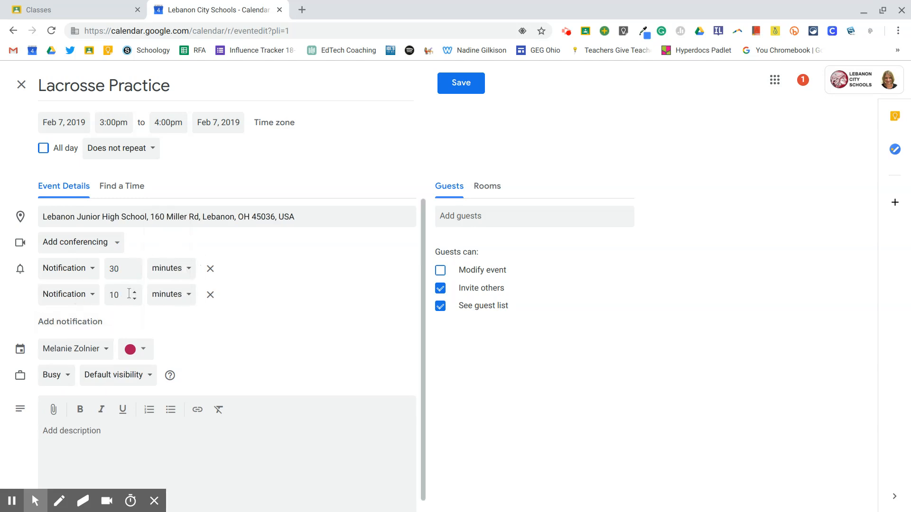
key(BackSpace)
click(183, 295)
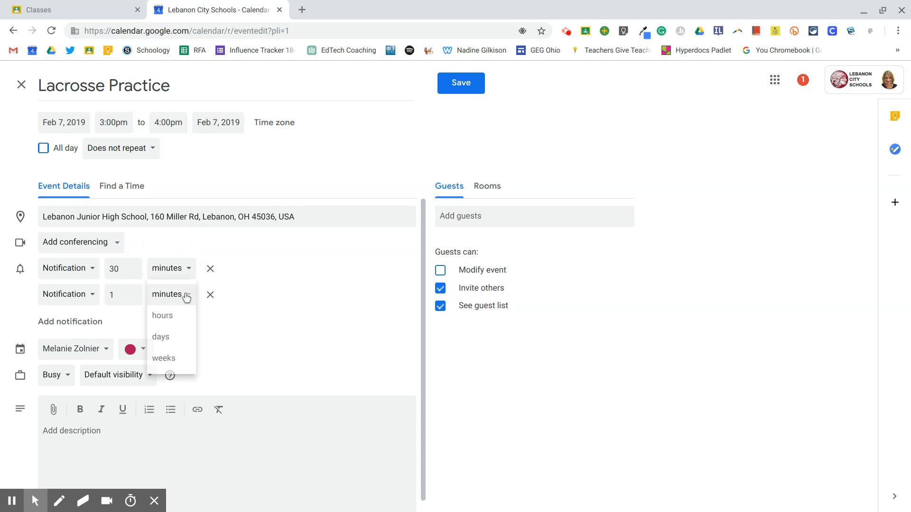
click(170, 336)
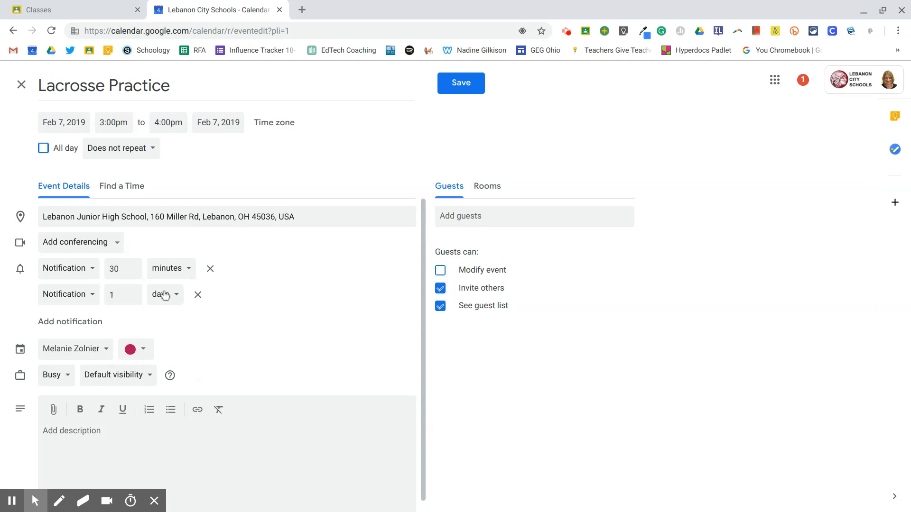
Change the event's colour to dark green and save the event.
click(144, 351)
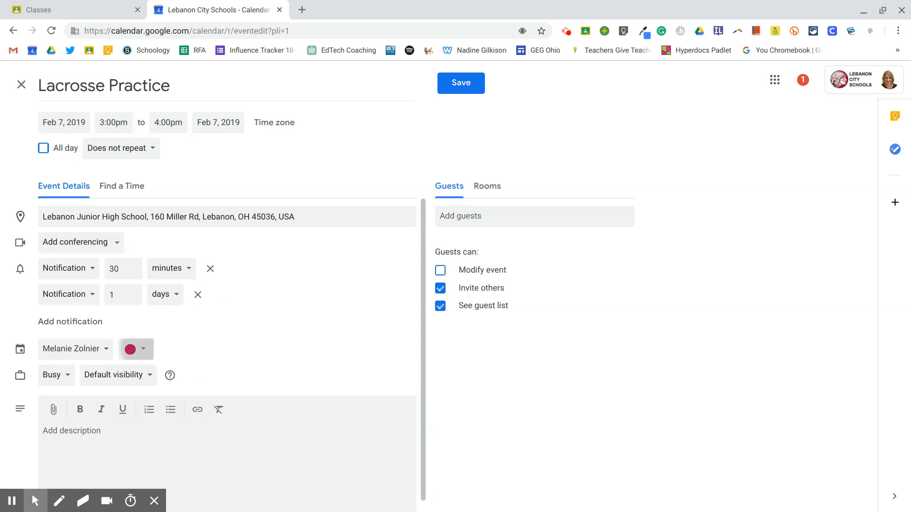
click(144, 378)
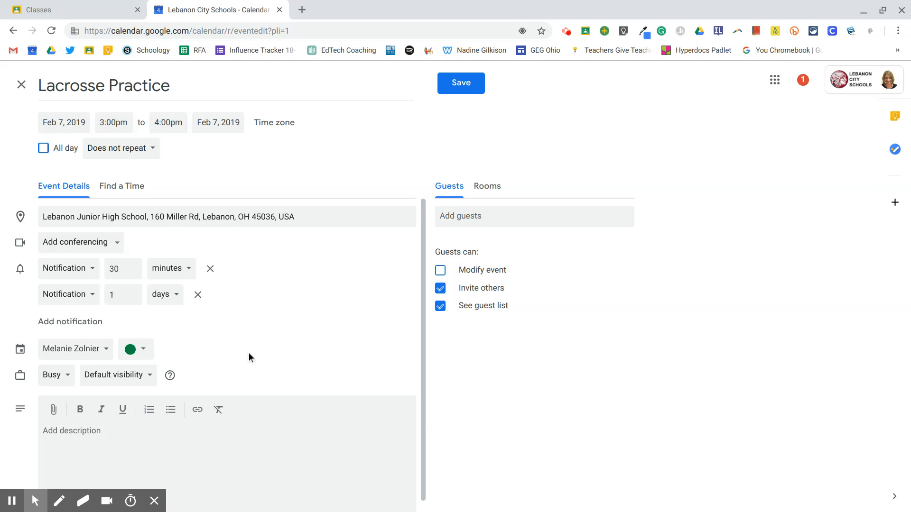
scroll(223, 394, down, 1)
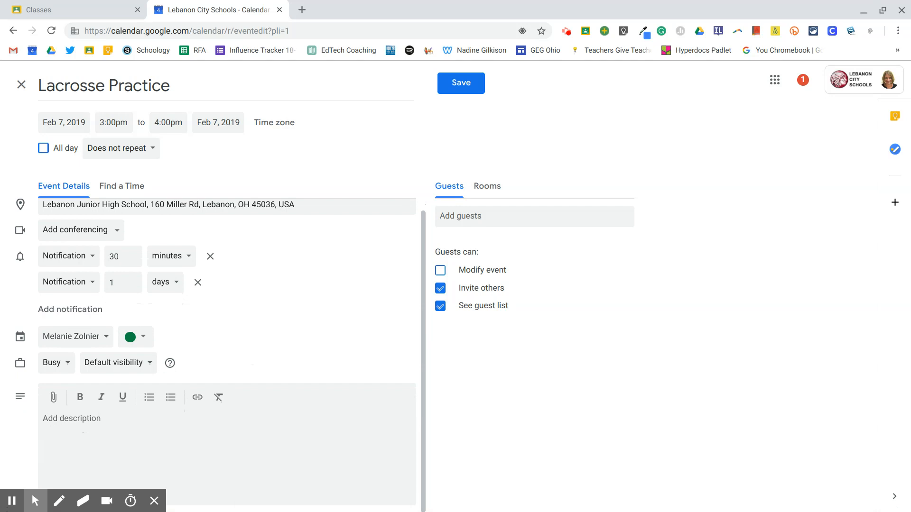
scroll(303, 304, up, 1)
click(481, 92)
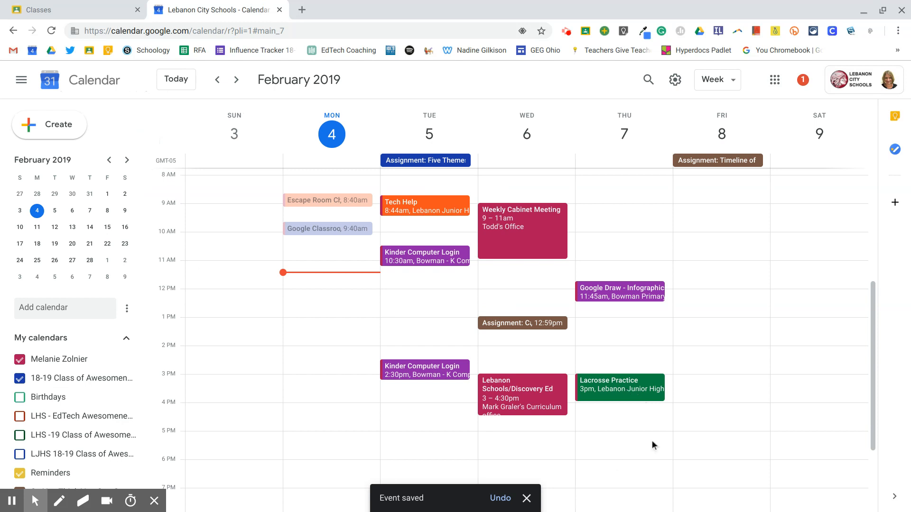
Open the Lacrosse Practice event for editing and set it to repeat every weekday (Monday to Friday).
click(626, 394)
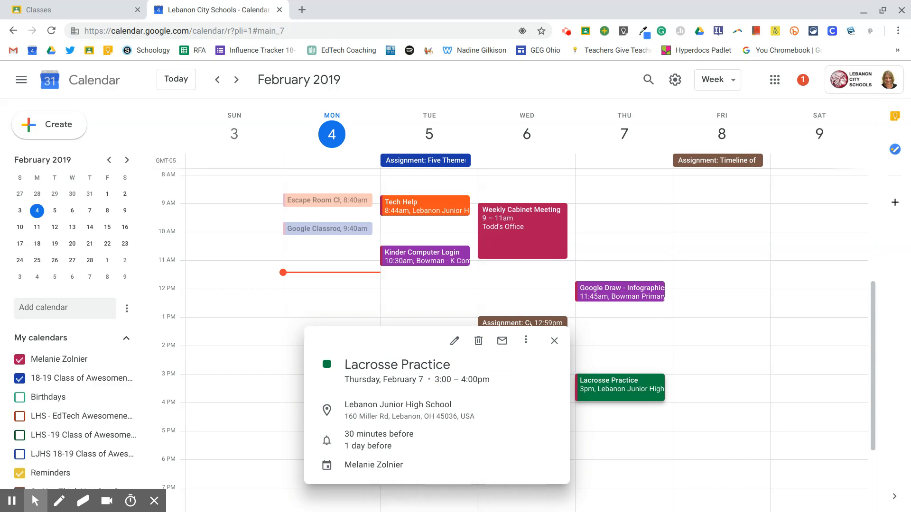
click(454, 342)
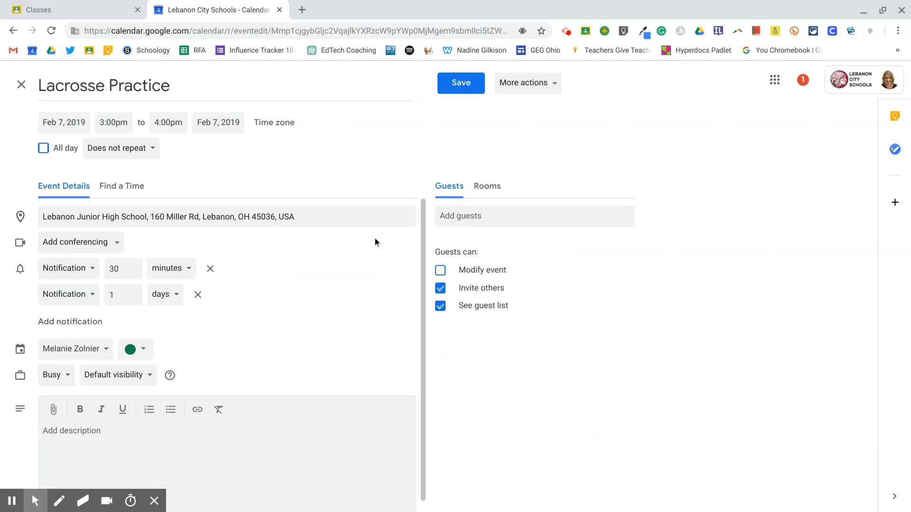
click(130, 150)
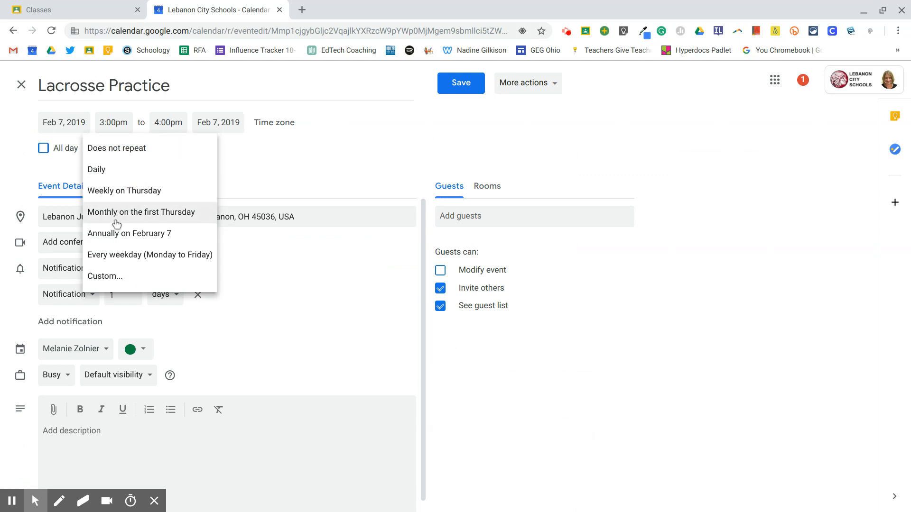
click(111, 258)
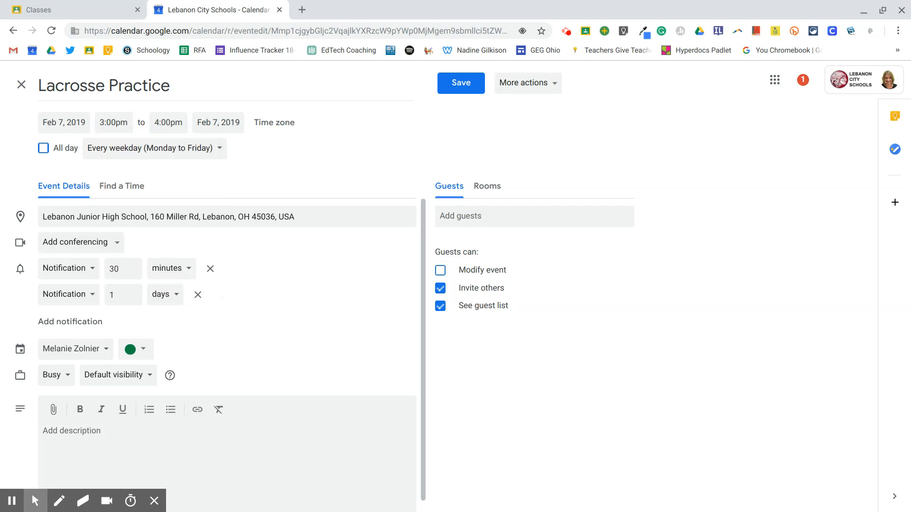
Customize the weekday recurrence to end on Jun 1, 2019 and save the event.
click(214, 150)
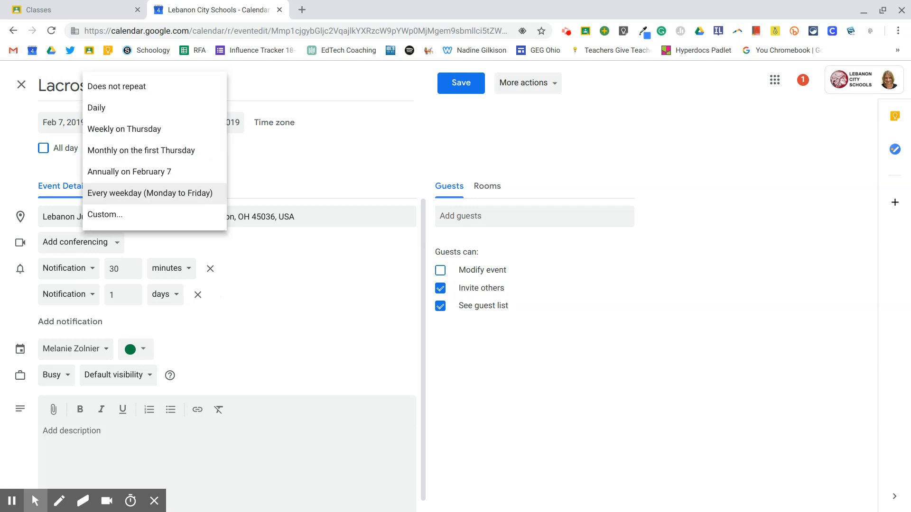
click(112, 216)
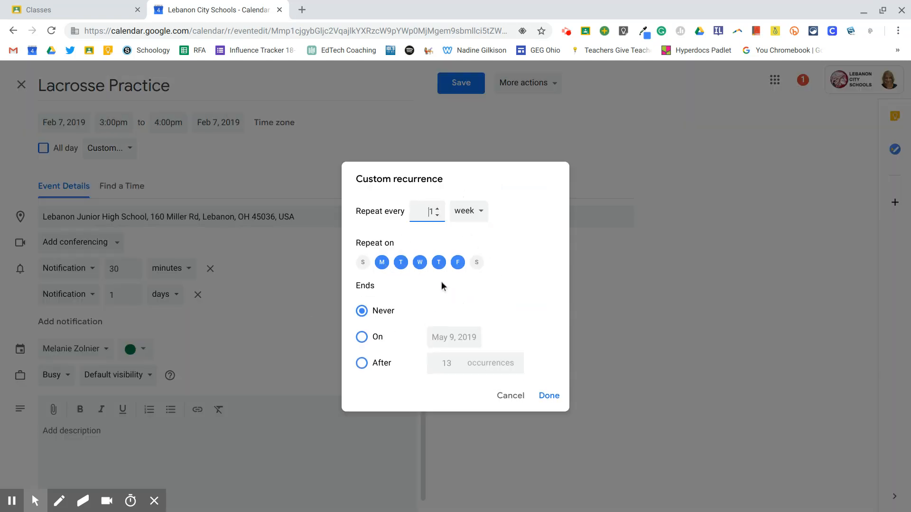
click(361, 337)
click(454, 337)
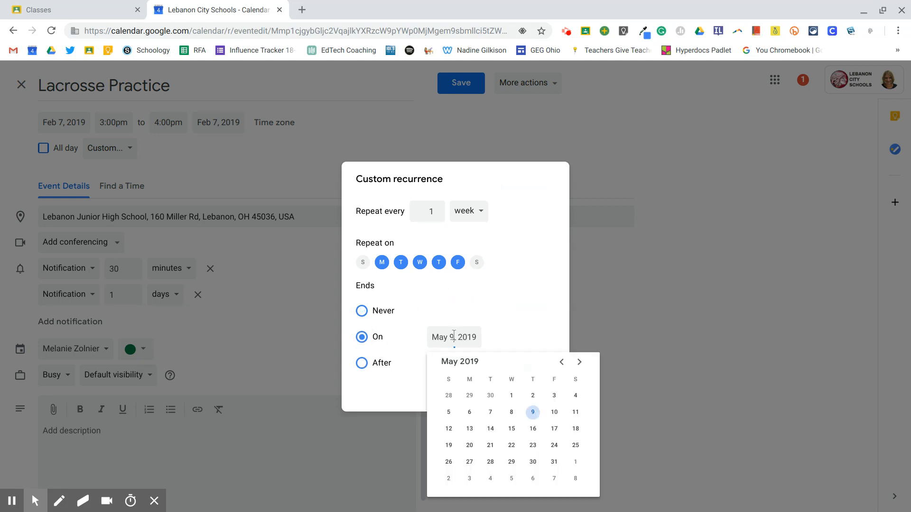
key(BackSpace)
text(June)
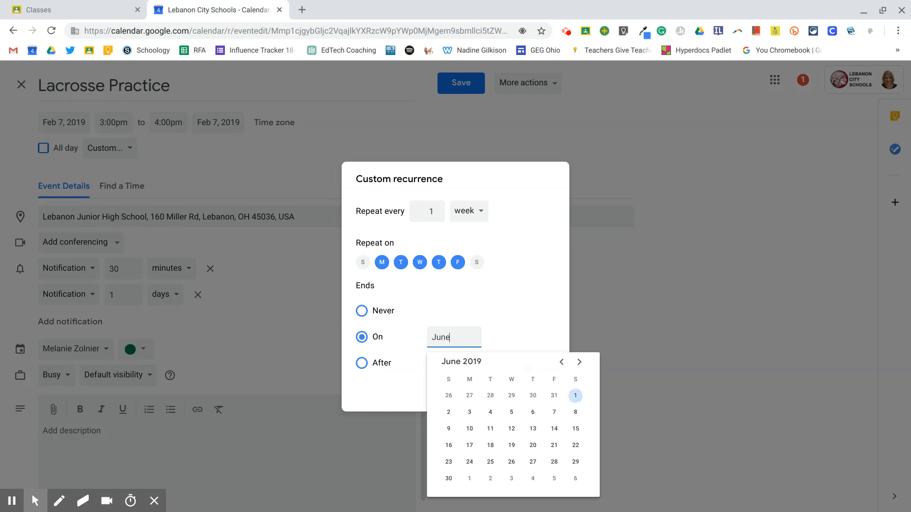
click(575, 396)
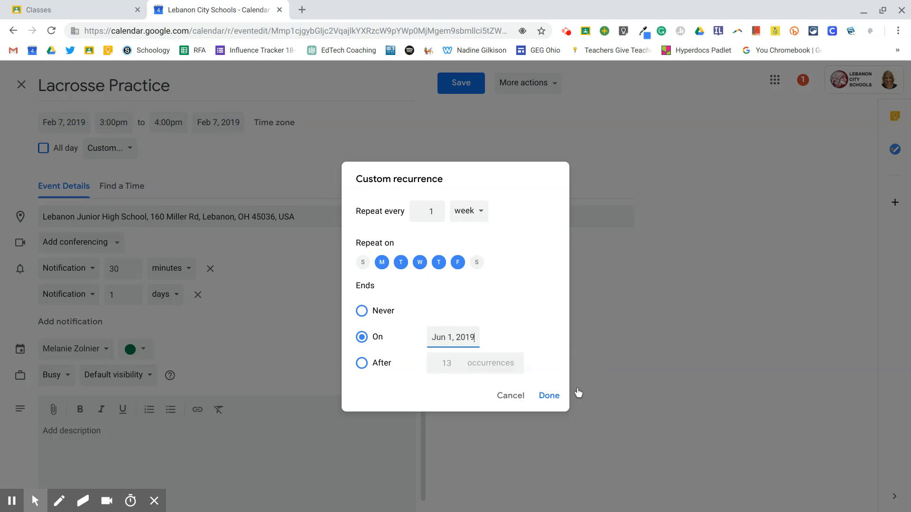
click(549, 398)
click(459, 89)
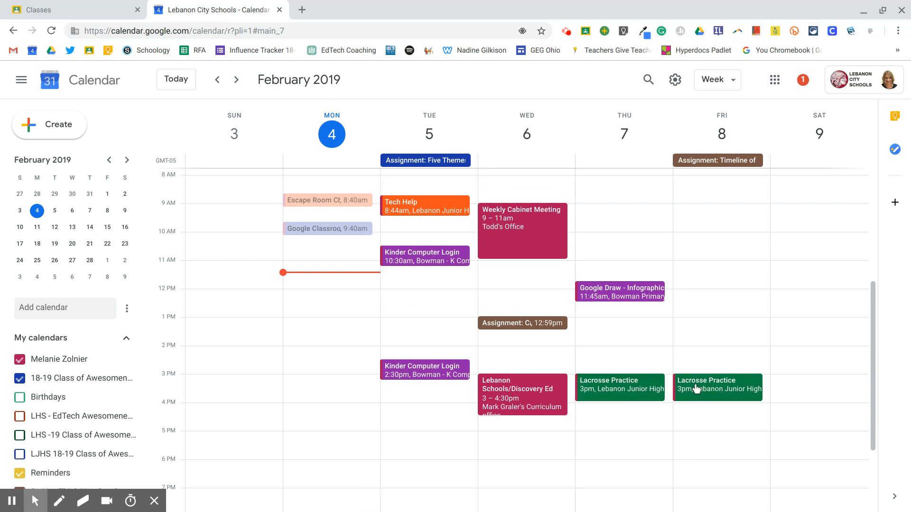
Check the repeated Lacrosse Practice events in the following week, and in month view for February and March 2019.
click(235, 81)
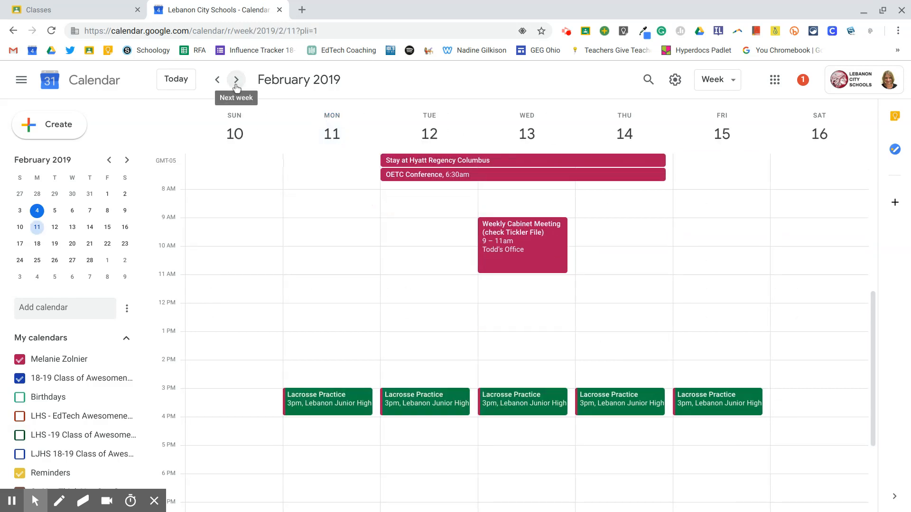
click(716, 81)
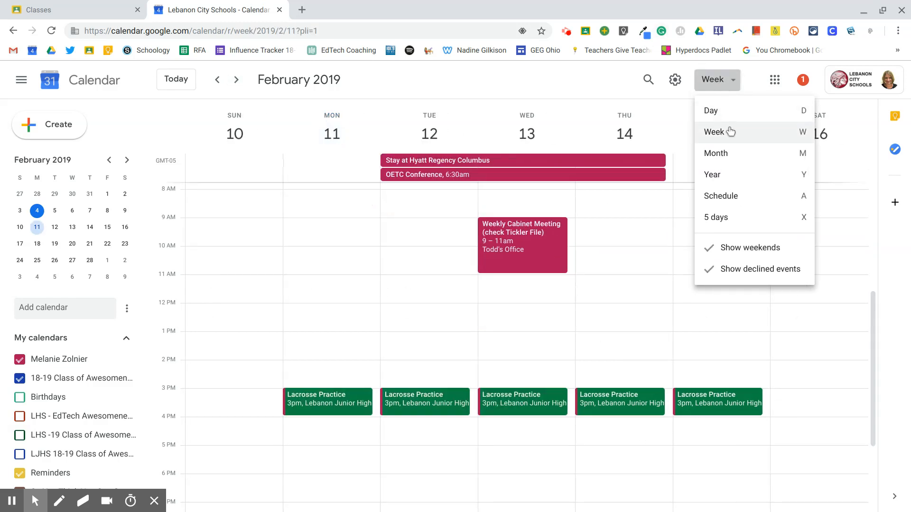
click(723, 153)
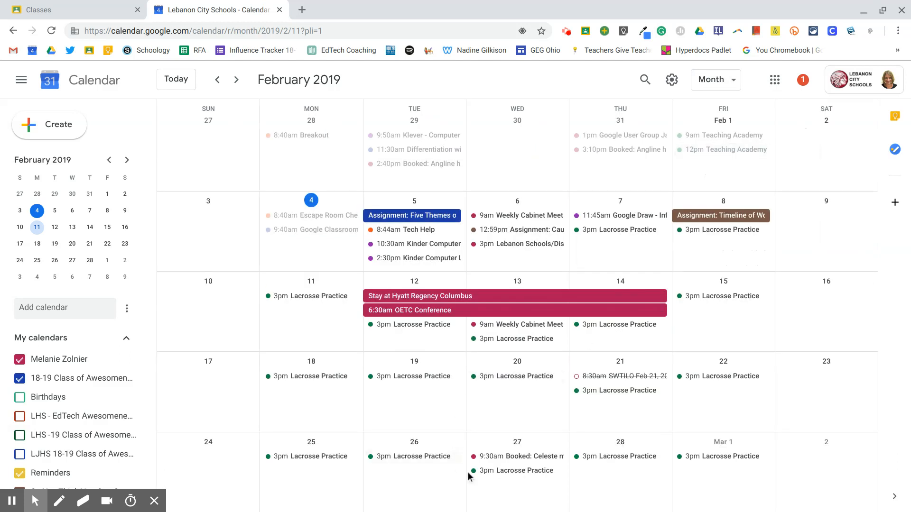
click(237, 80)
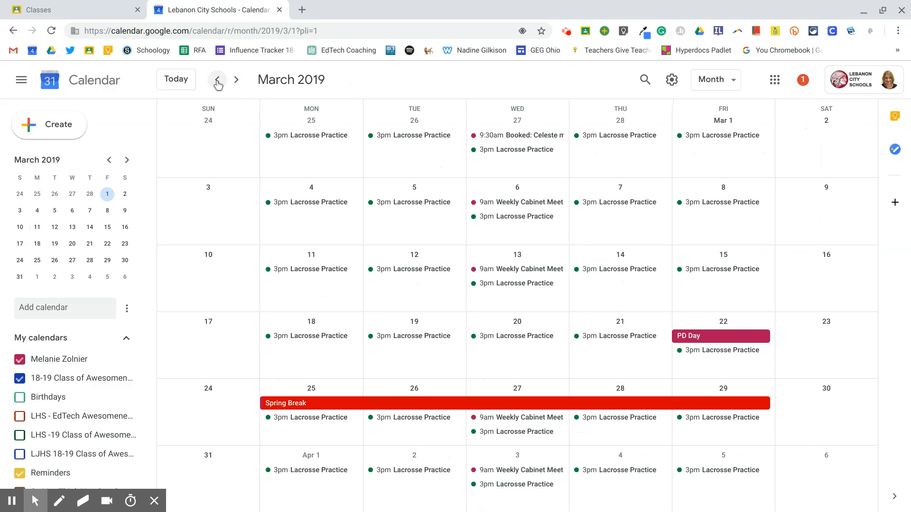
Check the repeated Lacrosse Practice events in month view from April through June 2019, and return to February 2019.
click(238, 80)
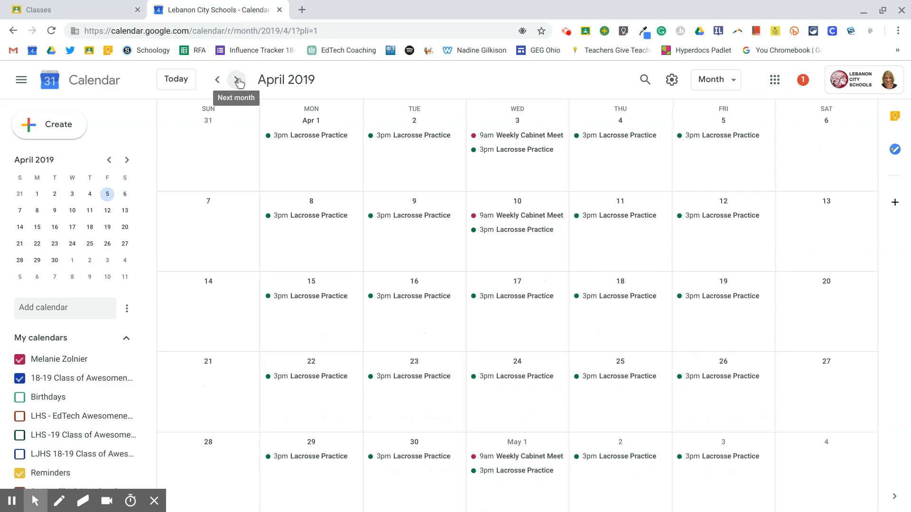
click(237, 80)
click(237, 81)
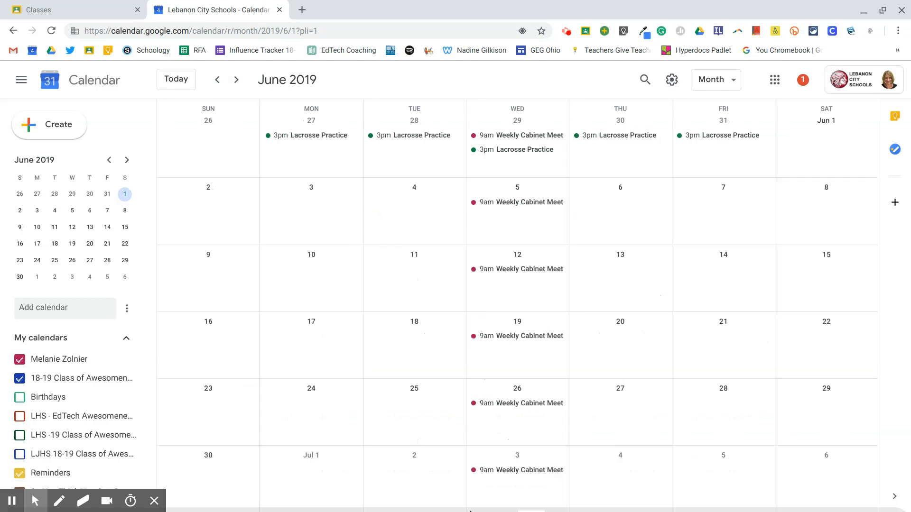
click(217, 81)
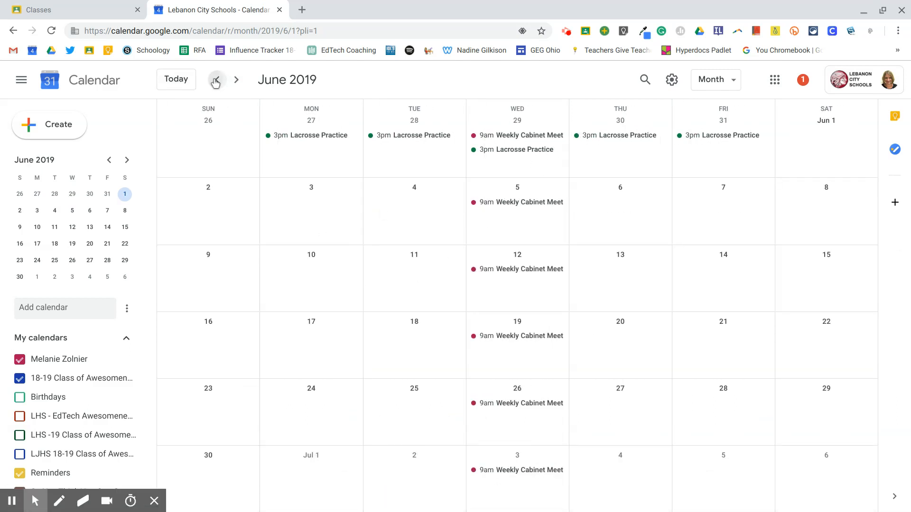
click(217, 80)
click(217, 81)
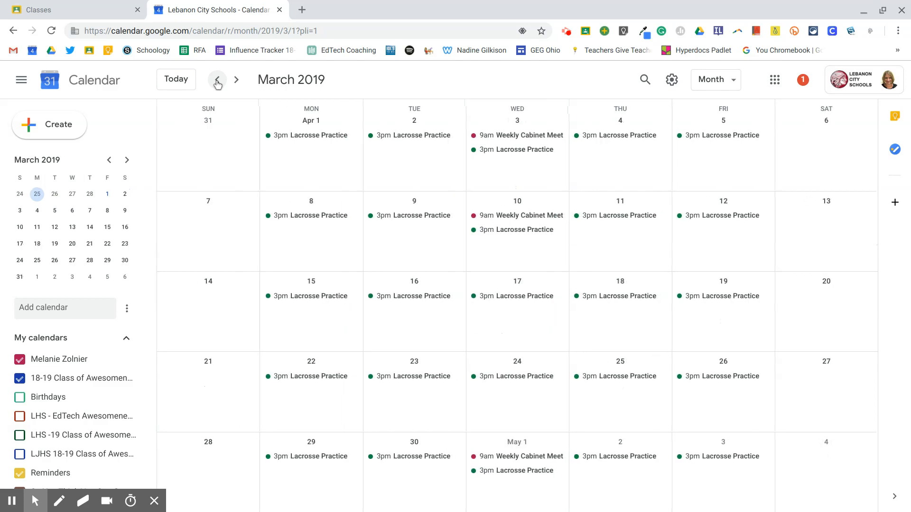
click(217, 81)
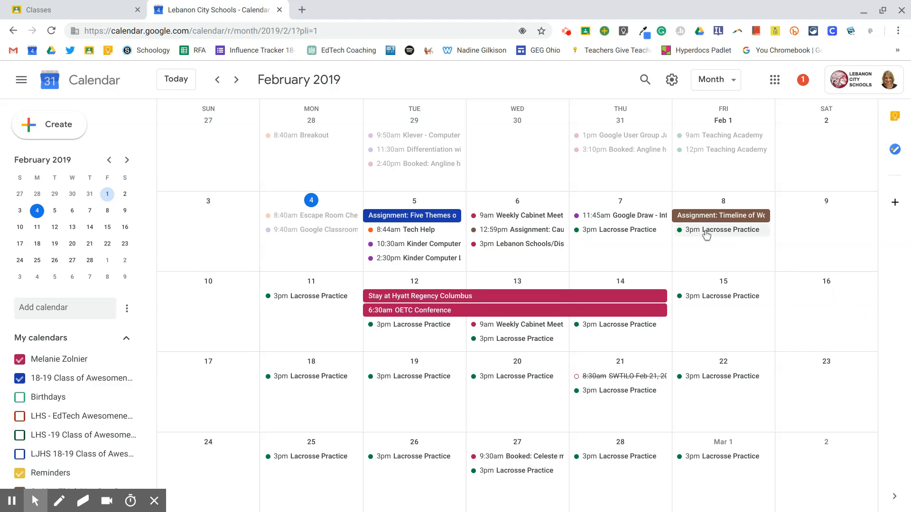
Delete the Lacrosse Practice event on Thursday, February 7 together with all following events in the series.
click(615, 231)
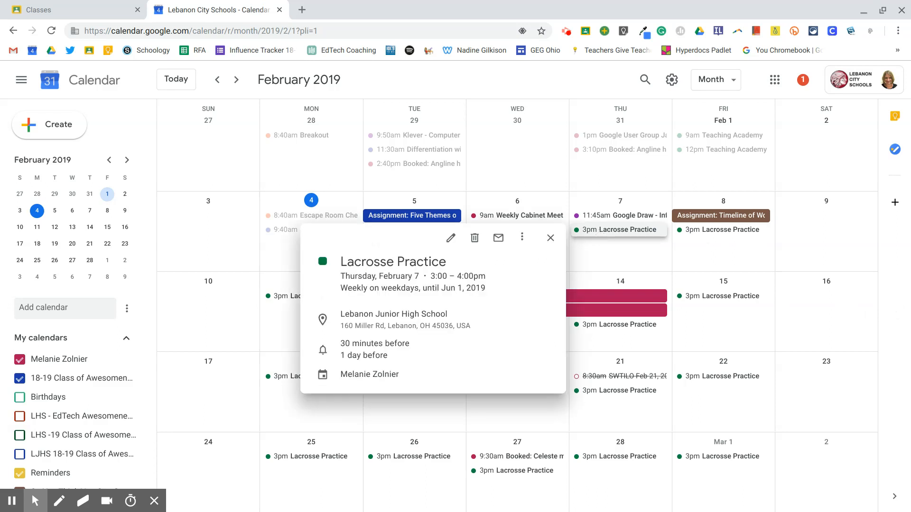
click(452, 240)
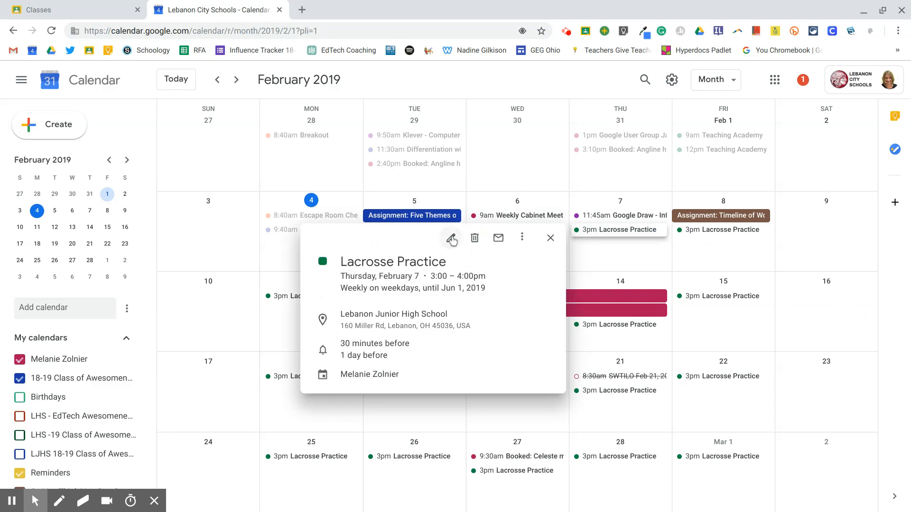
click(475, 241)
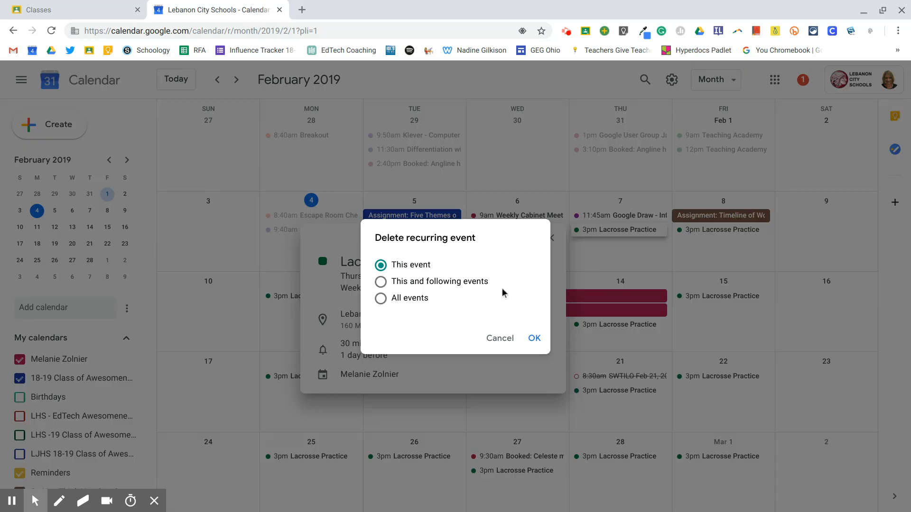
click(382, 282)
click(533, 339)
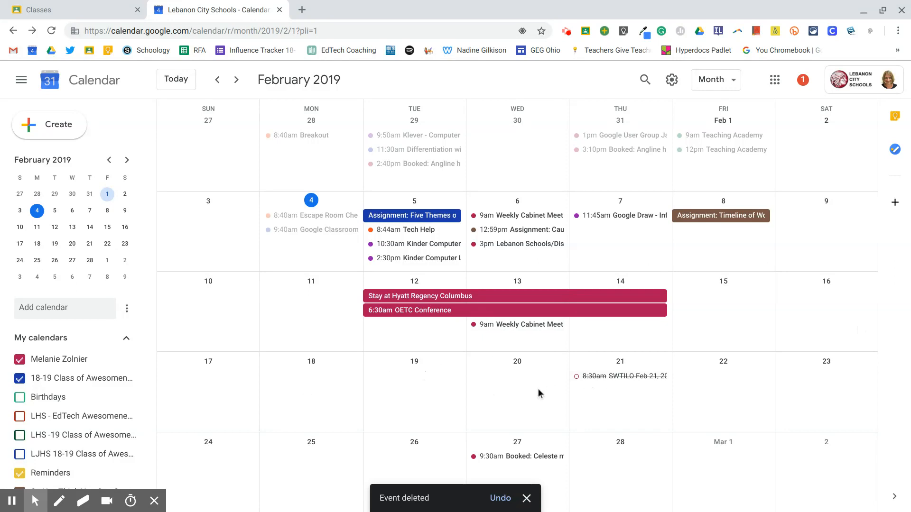
Create an event titled Social Studies Project on Feb 22, 2019, not all day, starting at 8:30am.
click(722, 388)
click(723, 388)
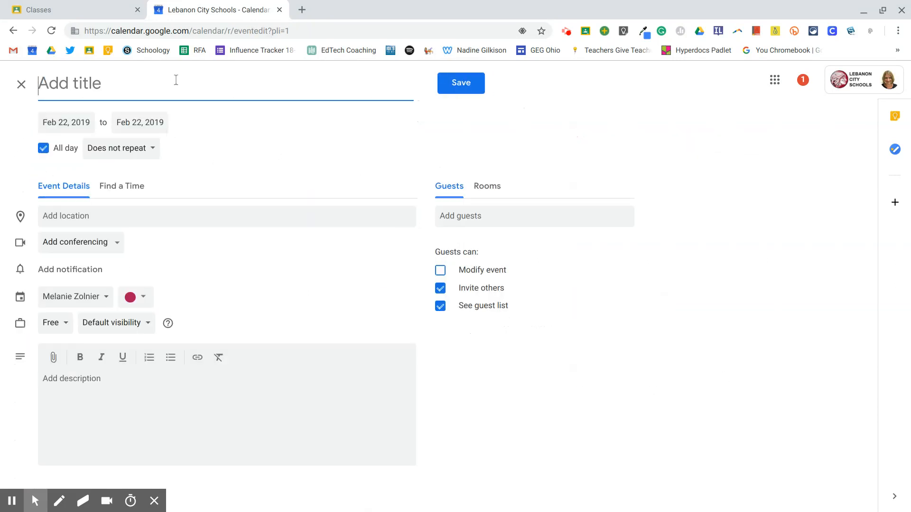
text(Social Studies Project)
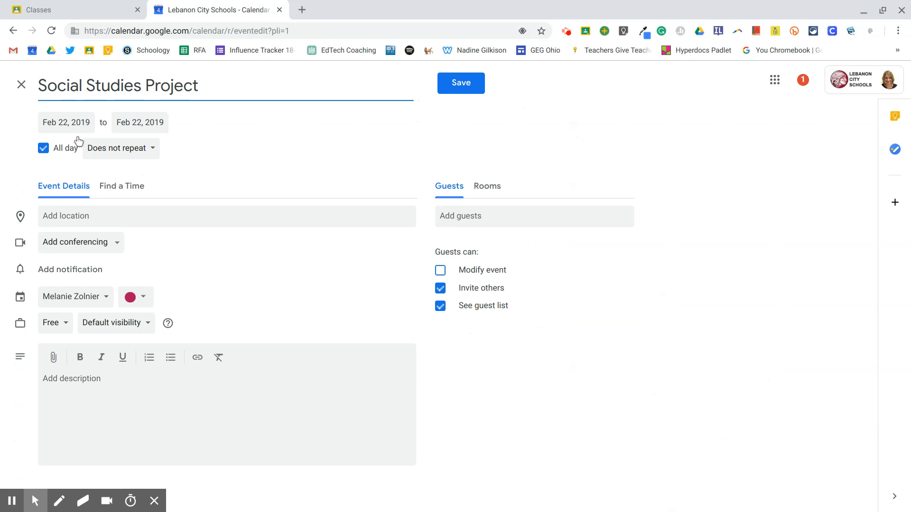
click(44, 149)
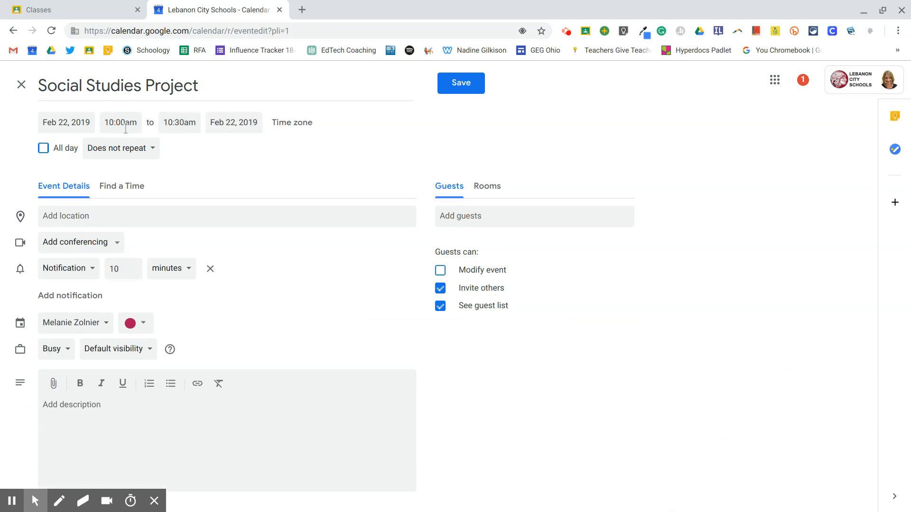
click(126, 128)
scroll(122, 174, up, 1)
click(122, 174)
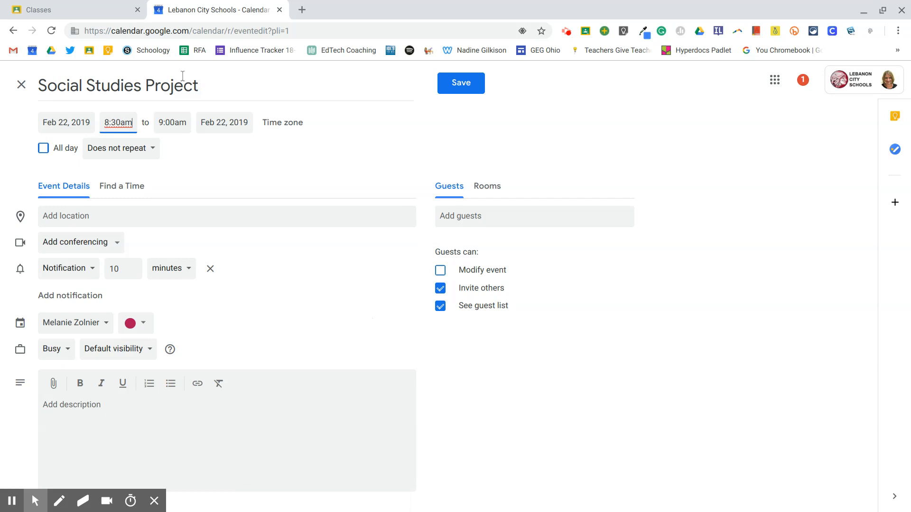
Attach the recent Drive file "OETC - Use the Awesomeness of Google Classroom" to the event description.
click(56, 385)
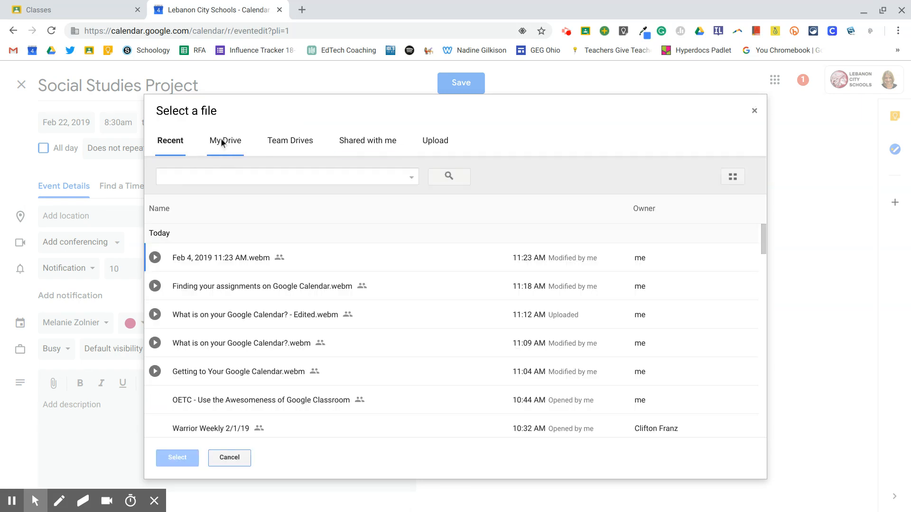
scroll(344, 285, down, 2)
scroll(343, 285, down, 1)
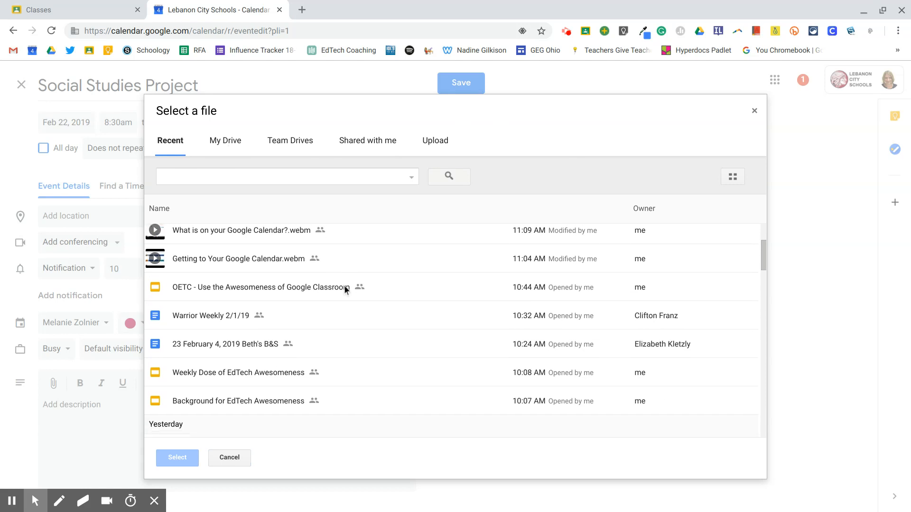
click(202, 272)
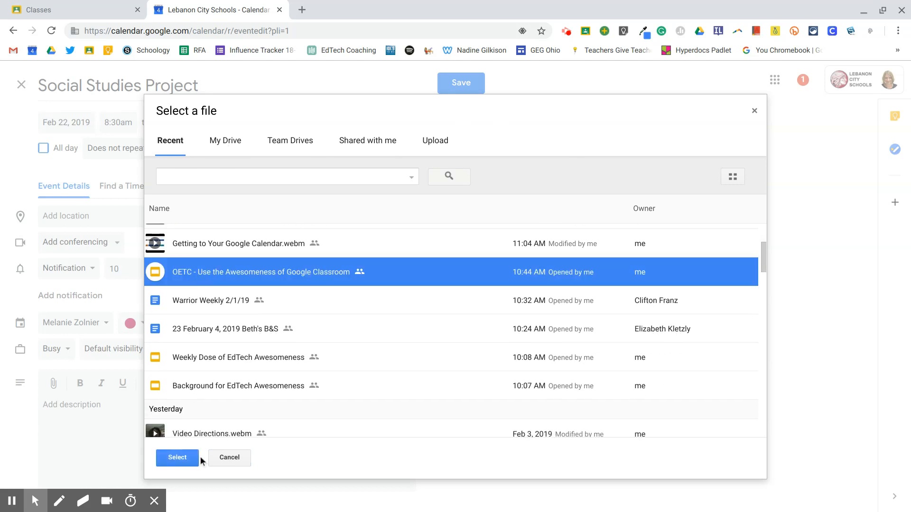
click(176, 457)
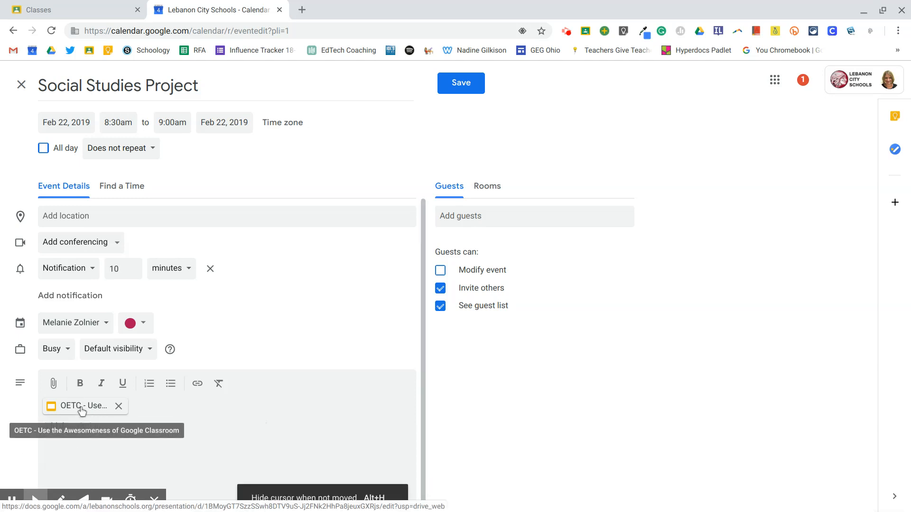
Set the event's existing notification to 5 days before.
click(90, 268)
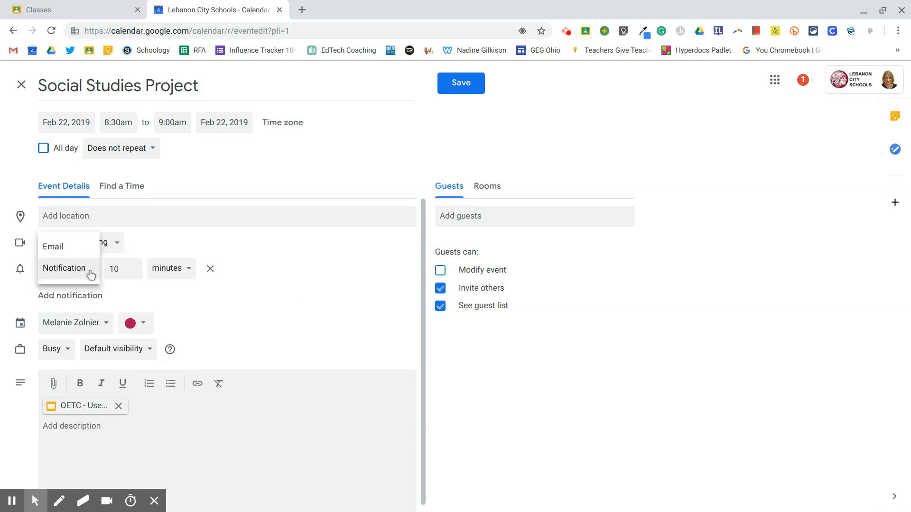
click(91, 270)
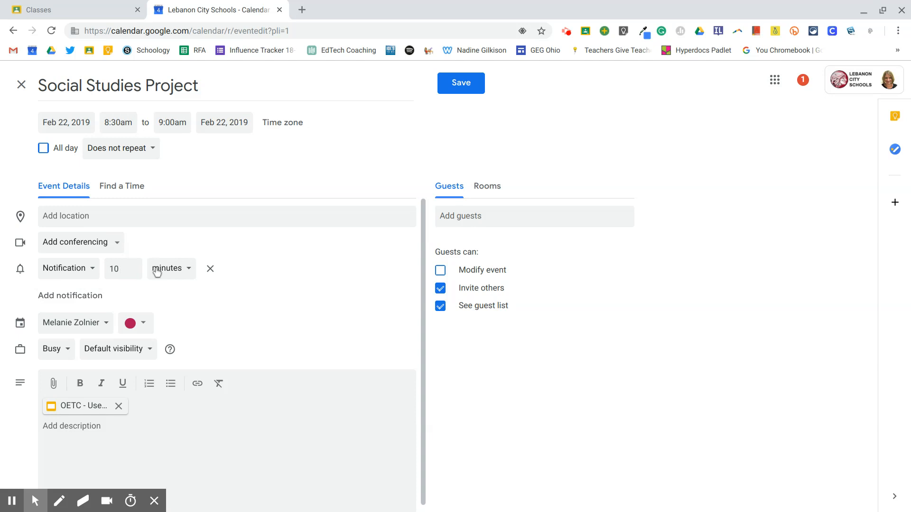
click(182, 273)
click(168, 315)
click(117, 271)
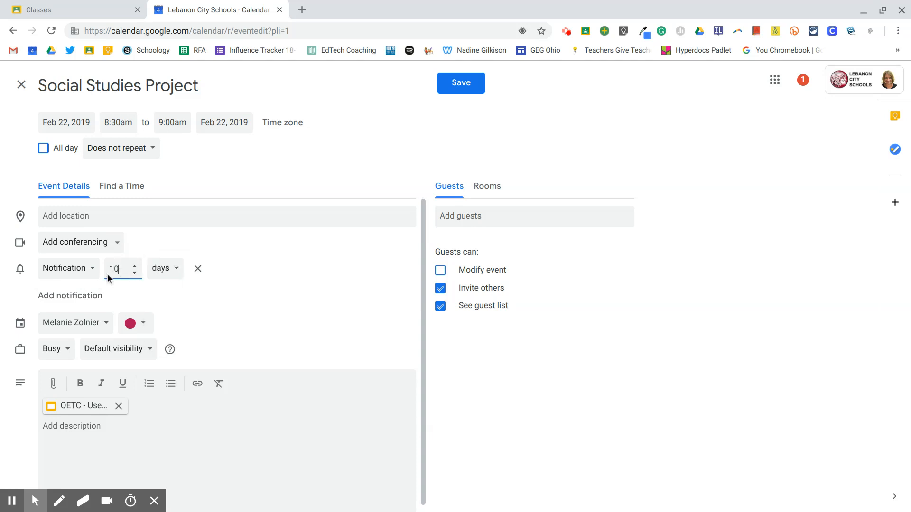
key(BackSpace)
text(5)
Add two more notifications to the event, one 3 days before and one 1 day before.
click(91, 298)
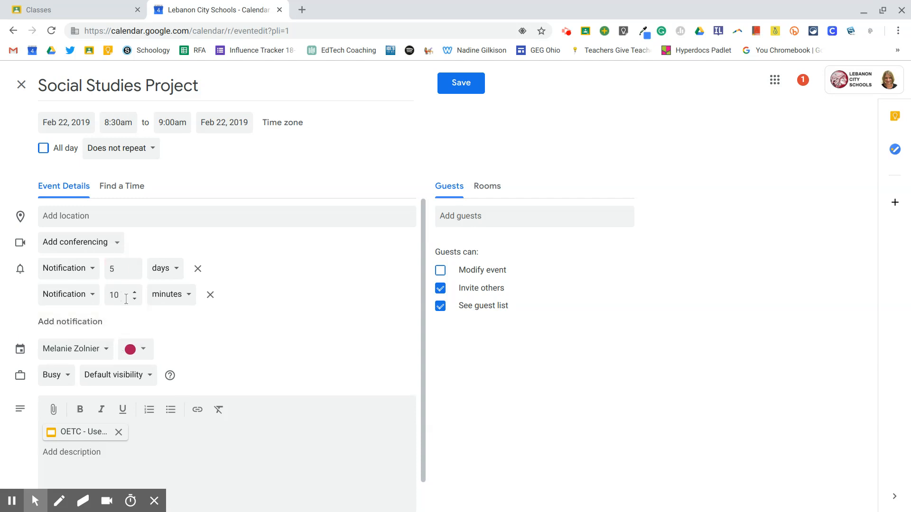
text(3)
click(178, 304)
click(169, 333)
click(81, 325)
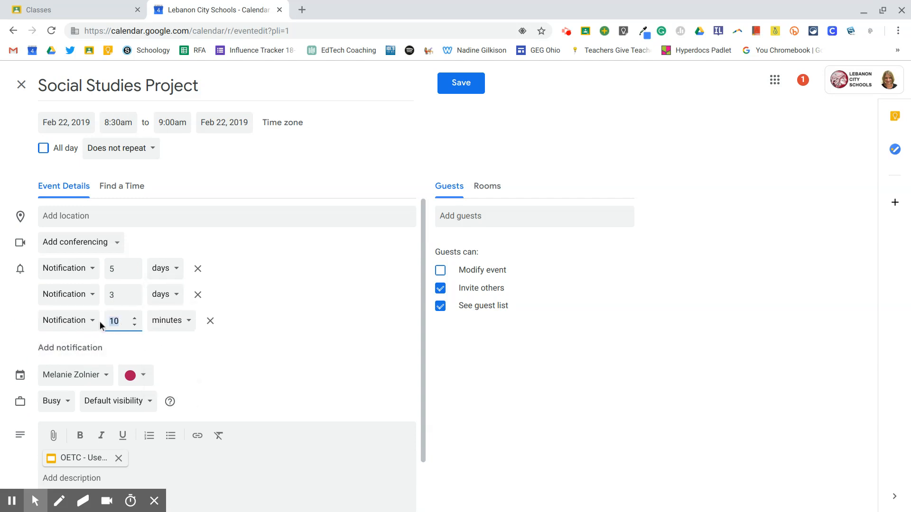
text(1)
click(170, 320)
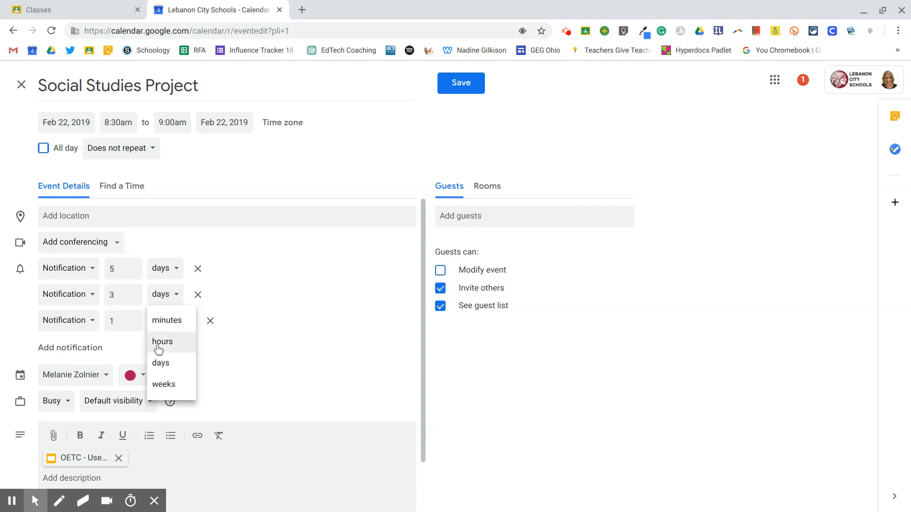
click(162, 363)
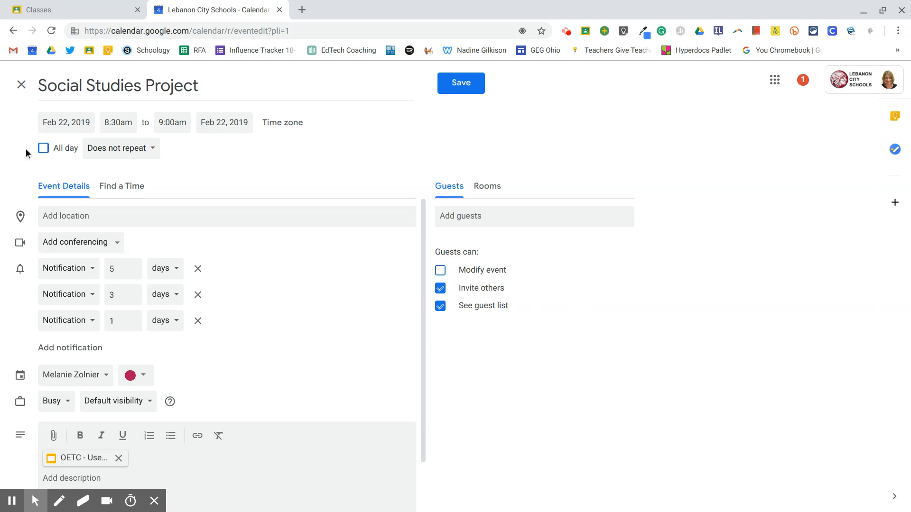
Try inviting a suggested guest to the event, cancel the save instead of sending invitations, and remove the guest.
click(479, 216)
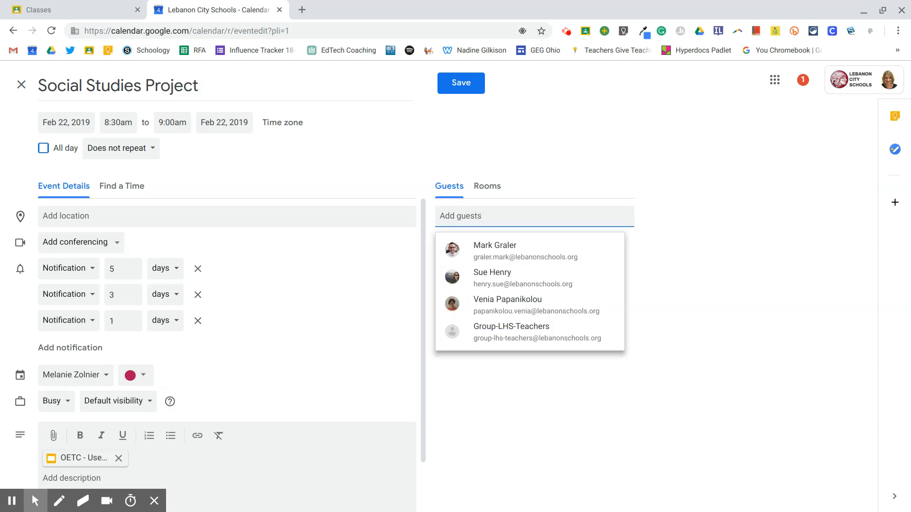
click(546, 277)
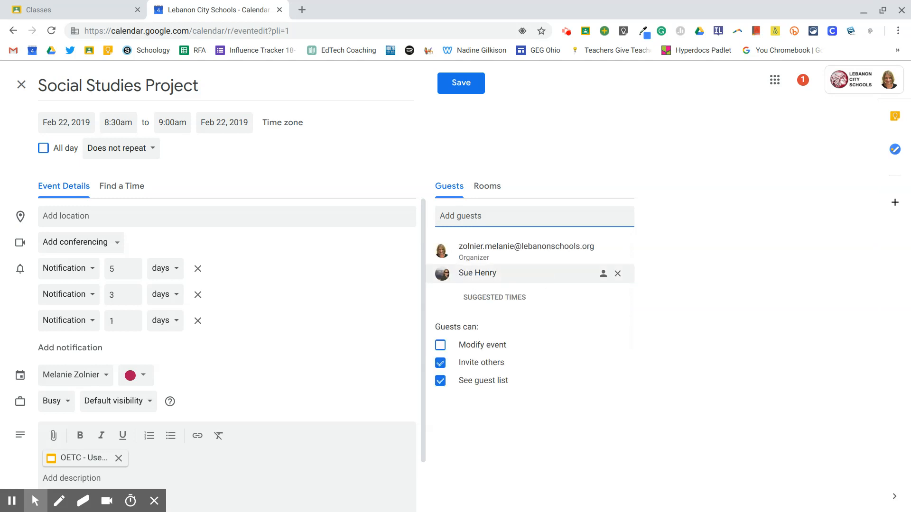
scroll(309, 341, down, 2)
click(478, 82)
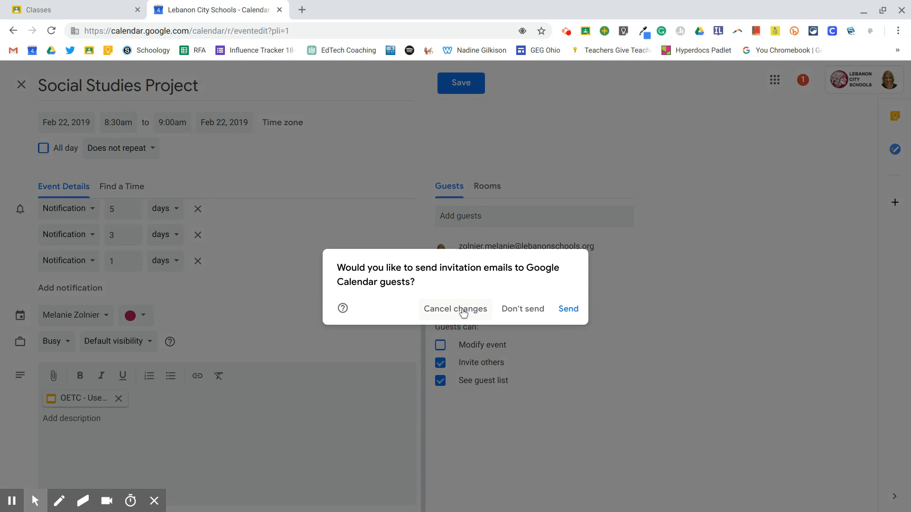
click(483, 307)
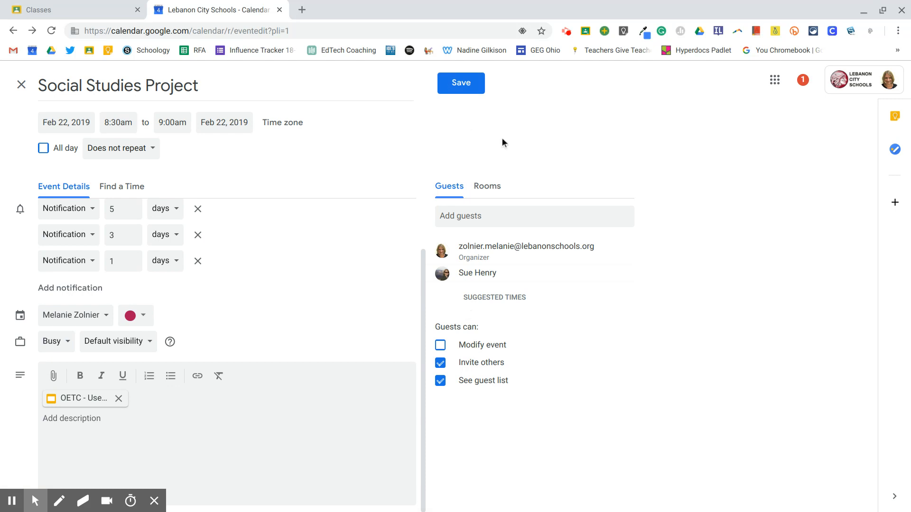
click(615, 275)
Save the Social Studies Project event and open its attached OETC presentation from the event details on February 22.
click(448, 85)
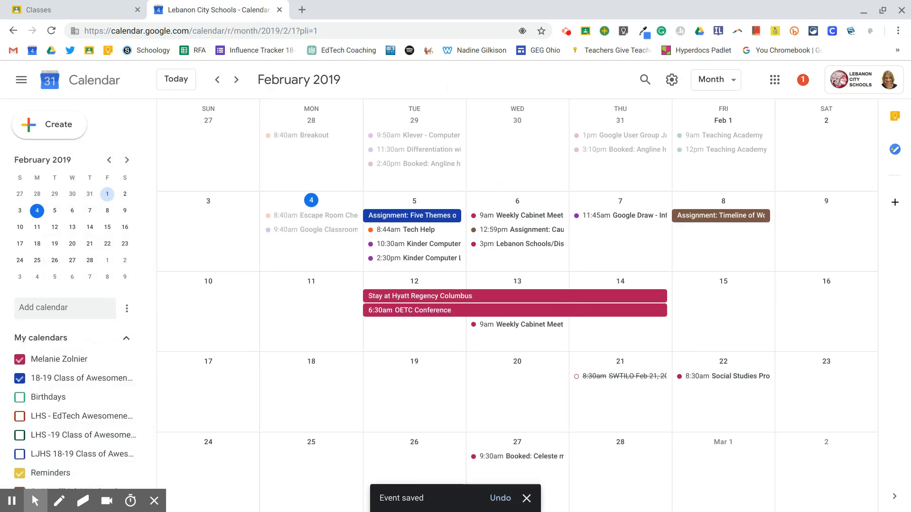
click(719, 381)
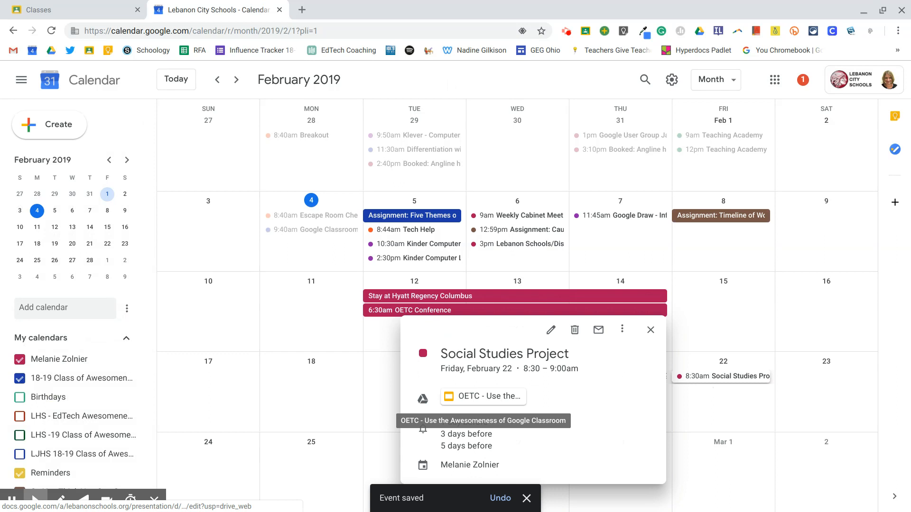
click(483, 399)
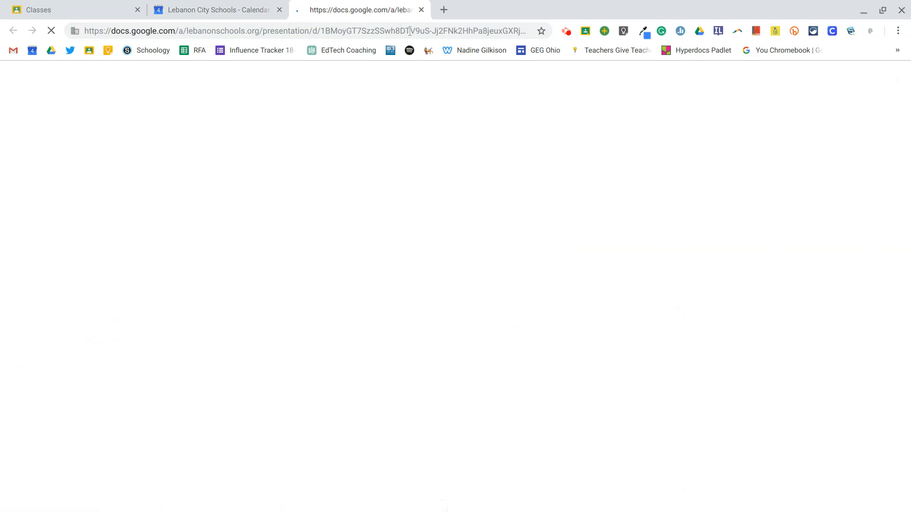